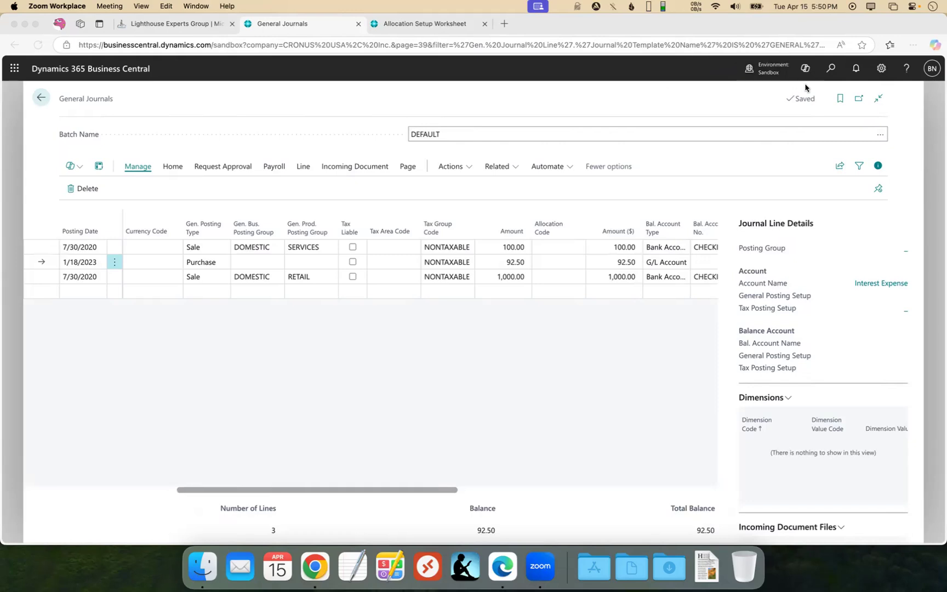
Find and open the Allocation Setup Worksheet page by searching for "all set work".
click(832, 70)
text(all set work)
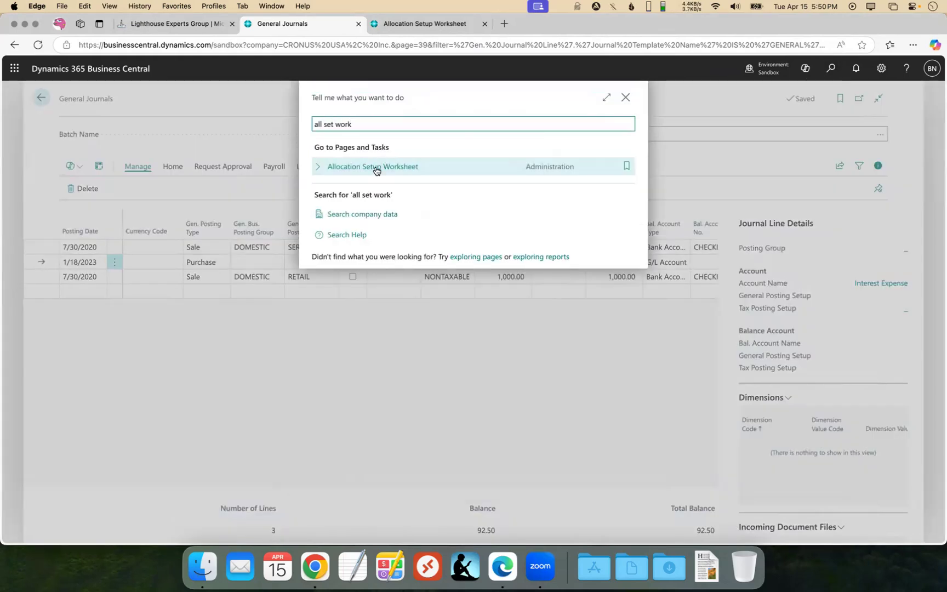
click(376, 171)
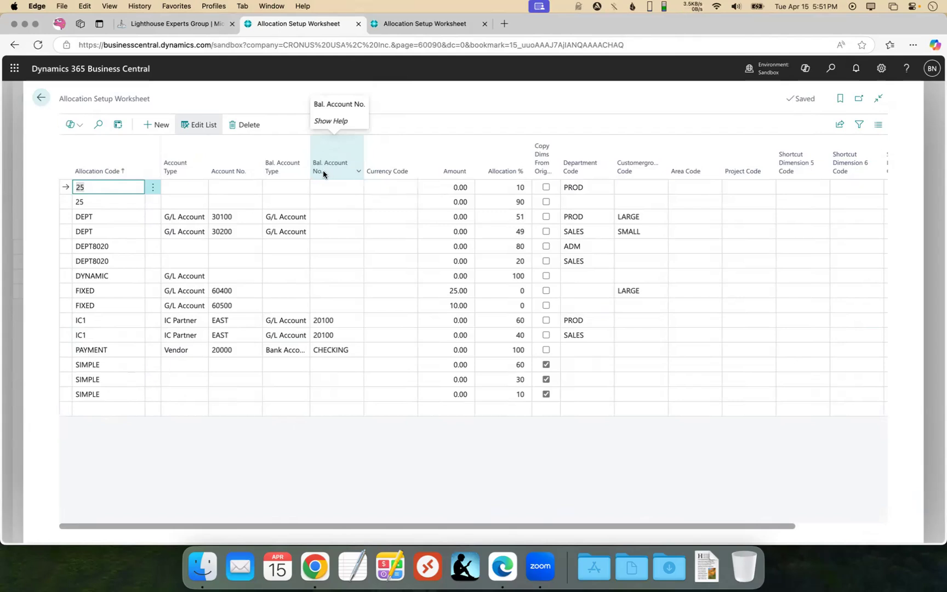
Review the account type and balancing account type choices for the second line of allocation code 25.
click(187, 201)
click(199, 202)
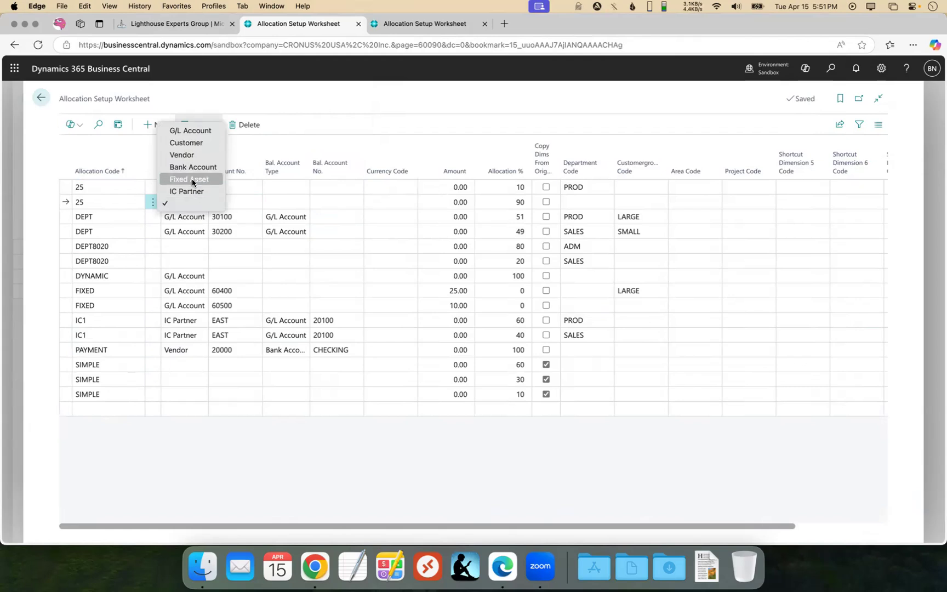
click(279, 146)
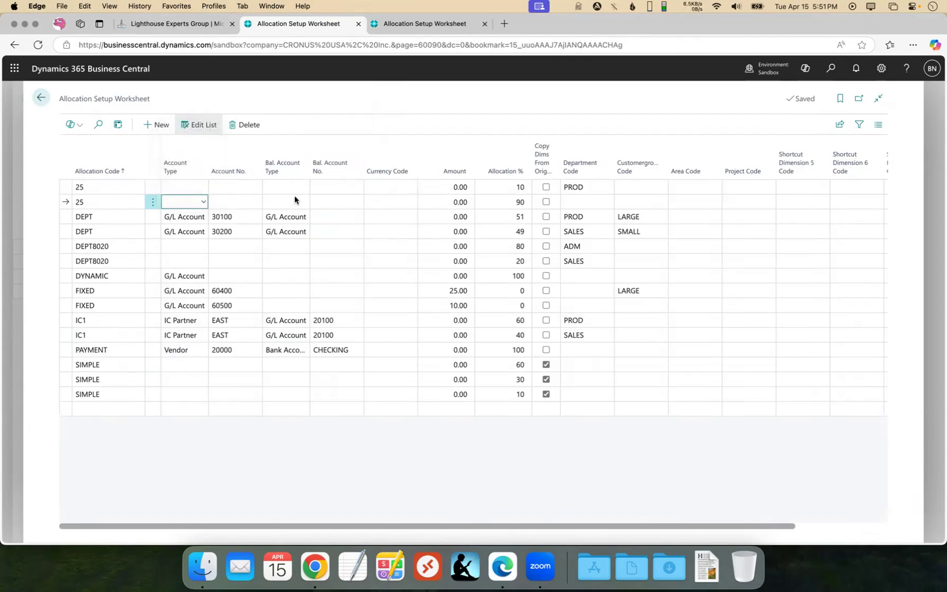
click(303, 202)
click(355, 145)
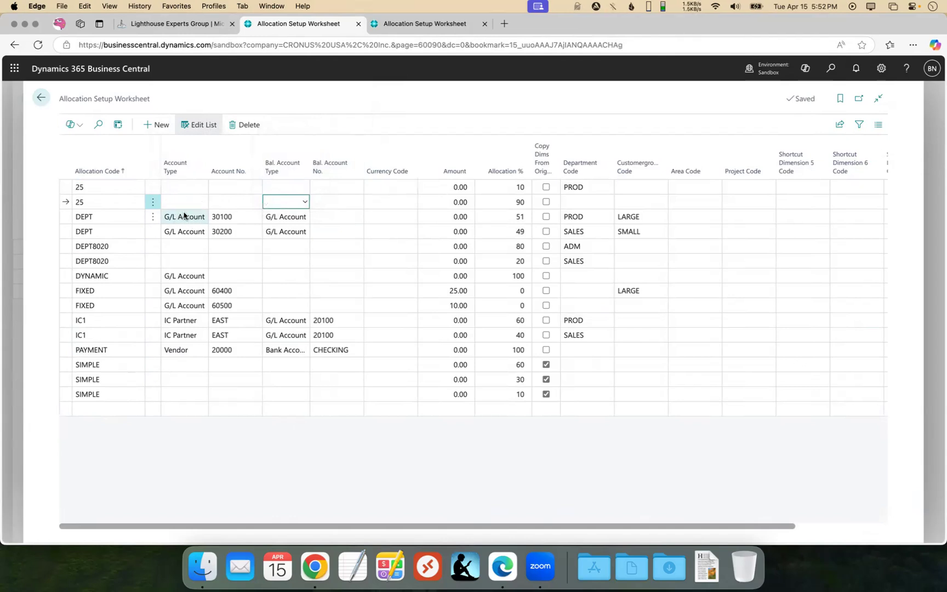
Examine the account number choices of the first DEPT and the PAYMENT lines, and the first DEPT line's balancing account choices.
click(253, 217)
click(256, 217)
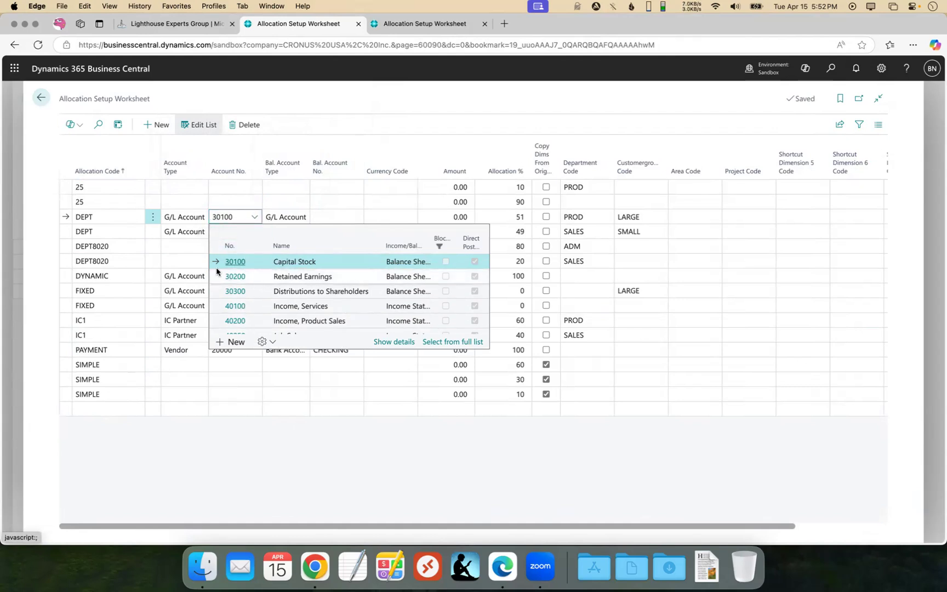
click(189, 354)
click(249, 351)
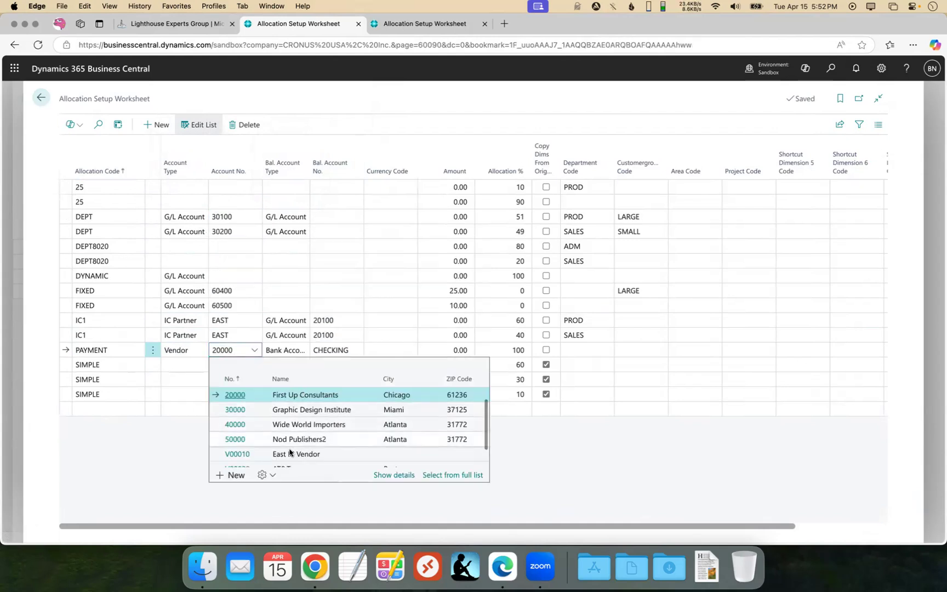
click(335, 217)
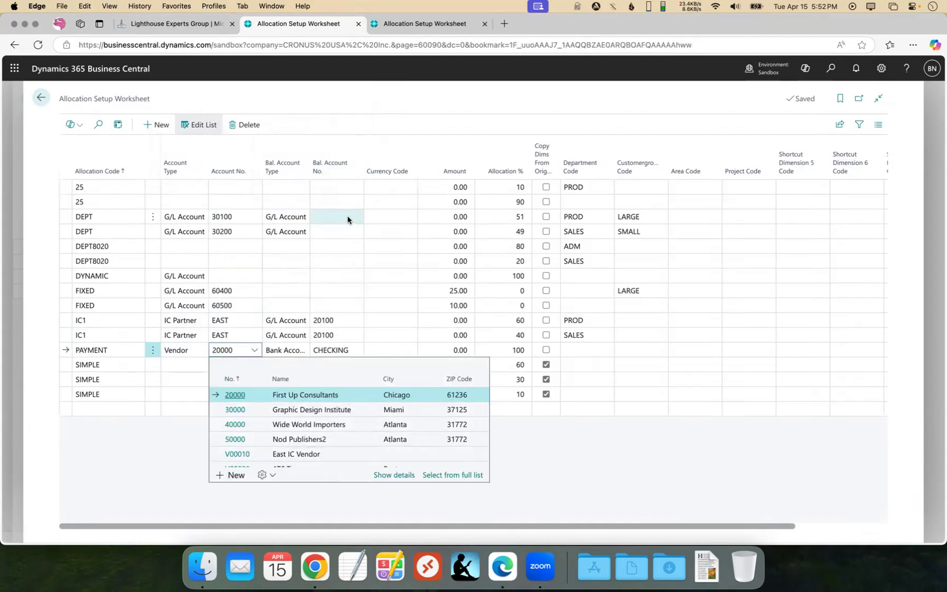
Recheck the available account types for the second line of allocation code 25, keeping it blank.
click(194, 203)
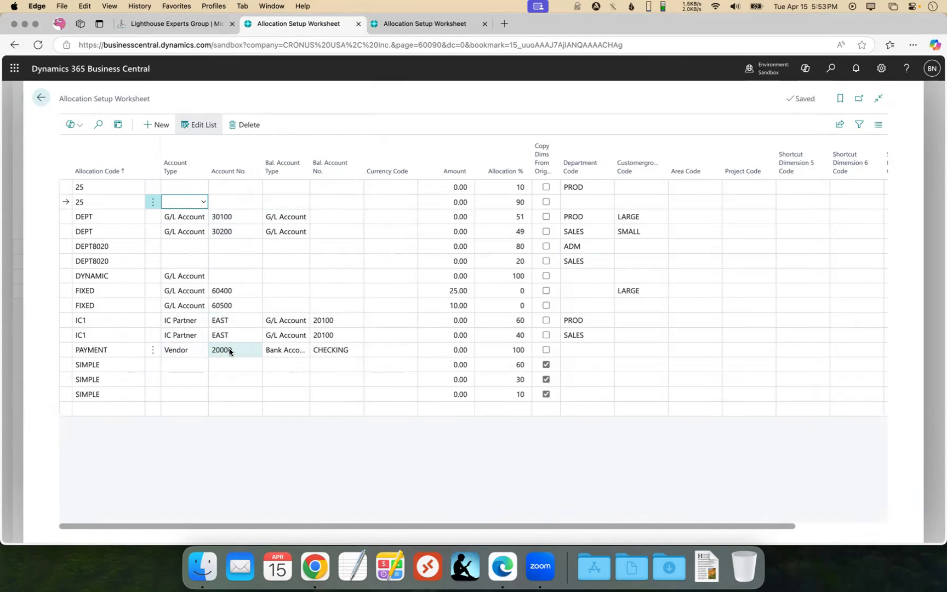
click(198, 205)
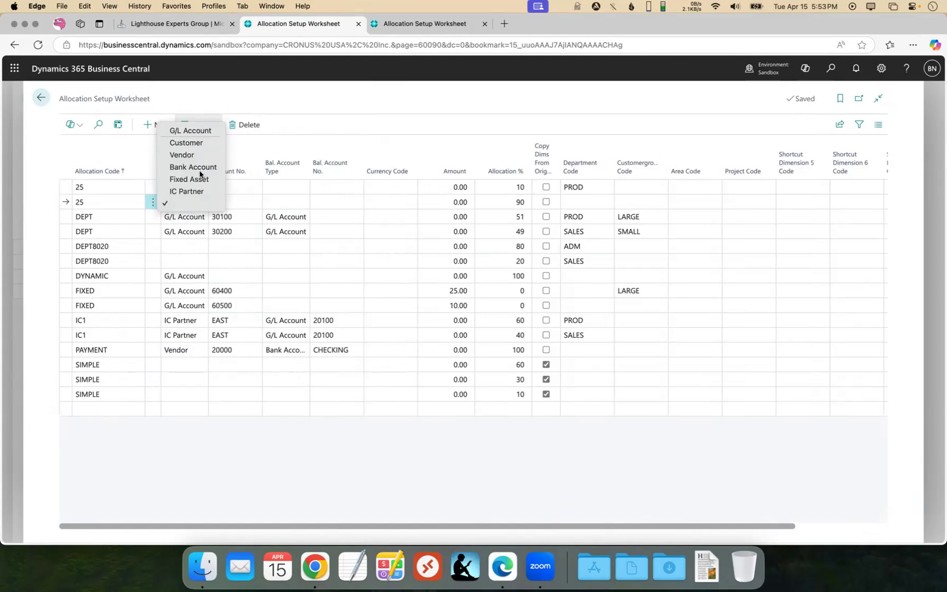
click(308, 146)
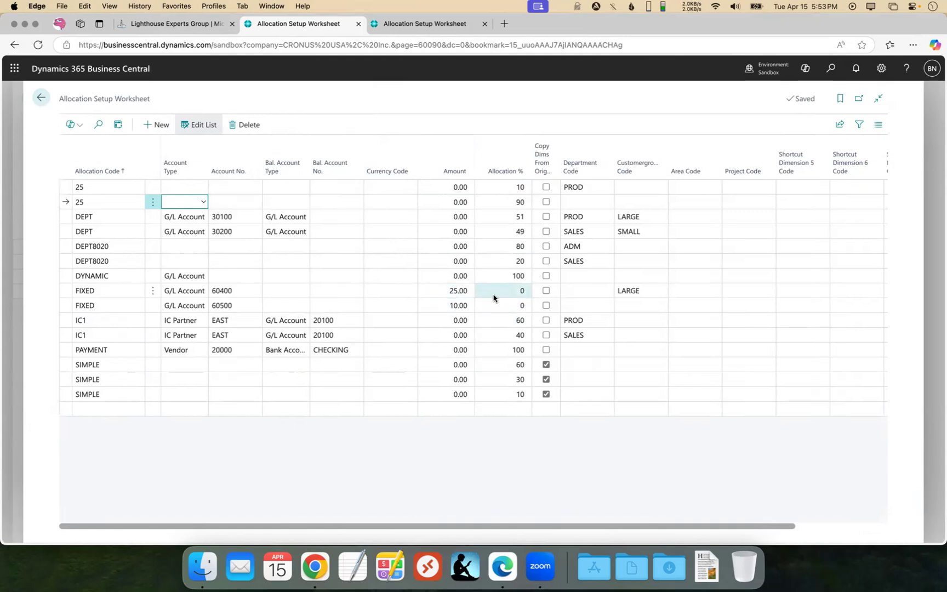
Examine the Amount and Allocation % fields of the first FIXED line and the worksheet's dimension code columns.
click(456, 295)
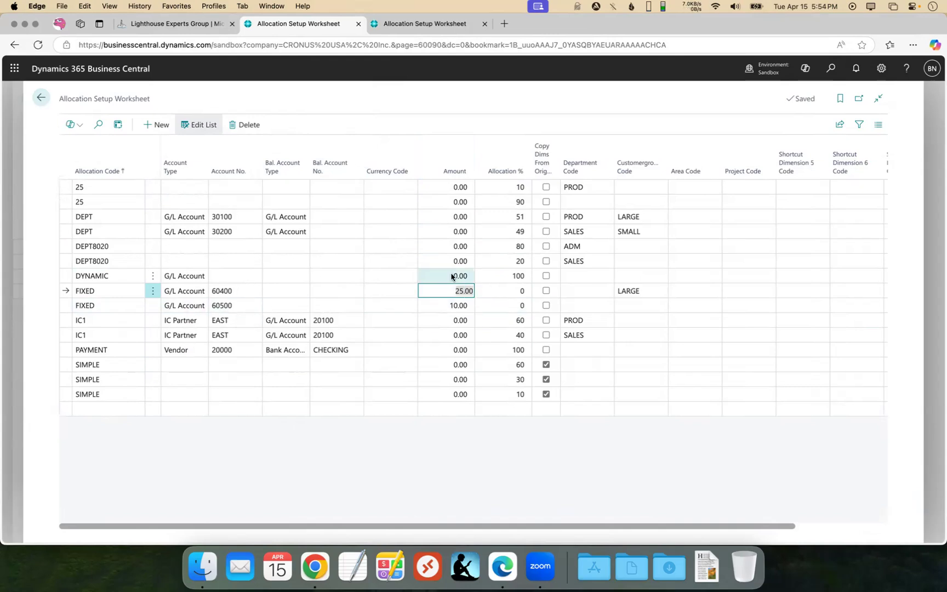
click(510, 291)
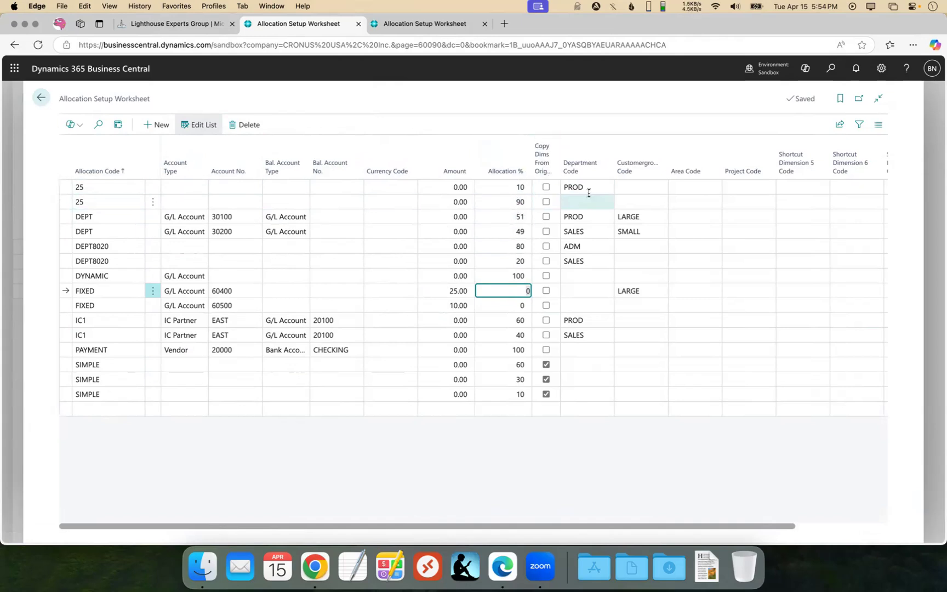
scroll(584, 228, right, 3)
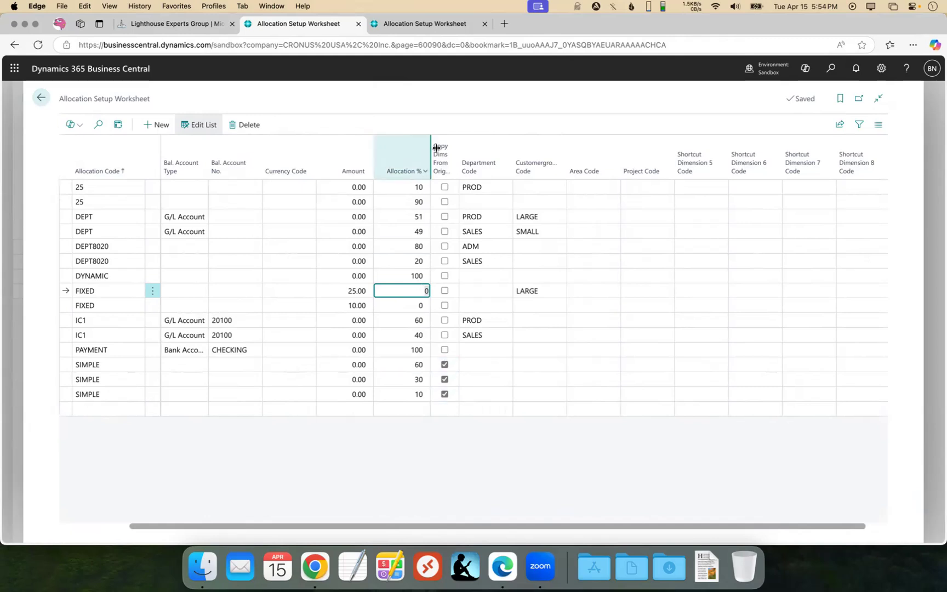
click(64, 352)
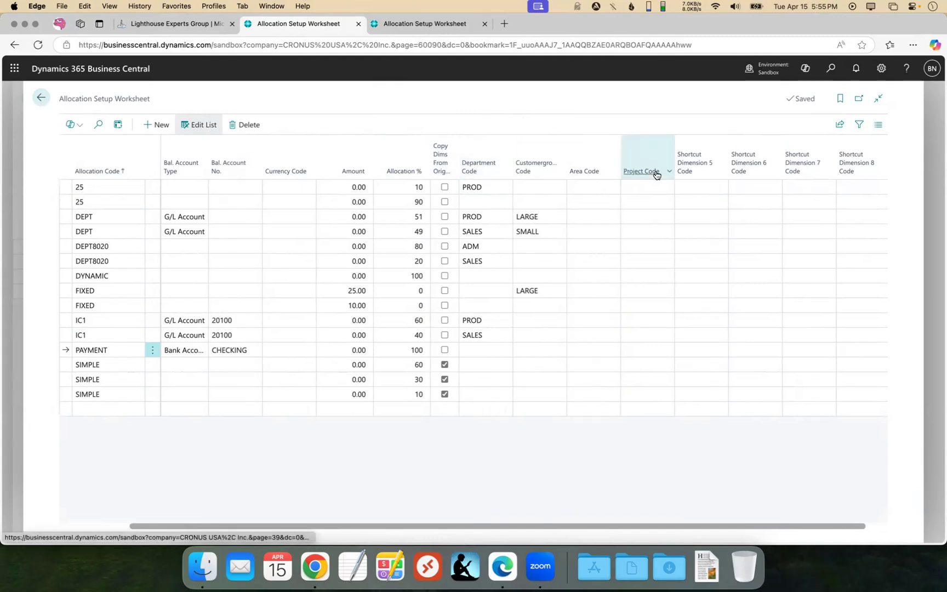
mouse_move(652, 162)
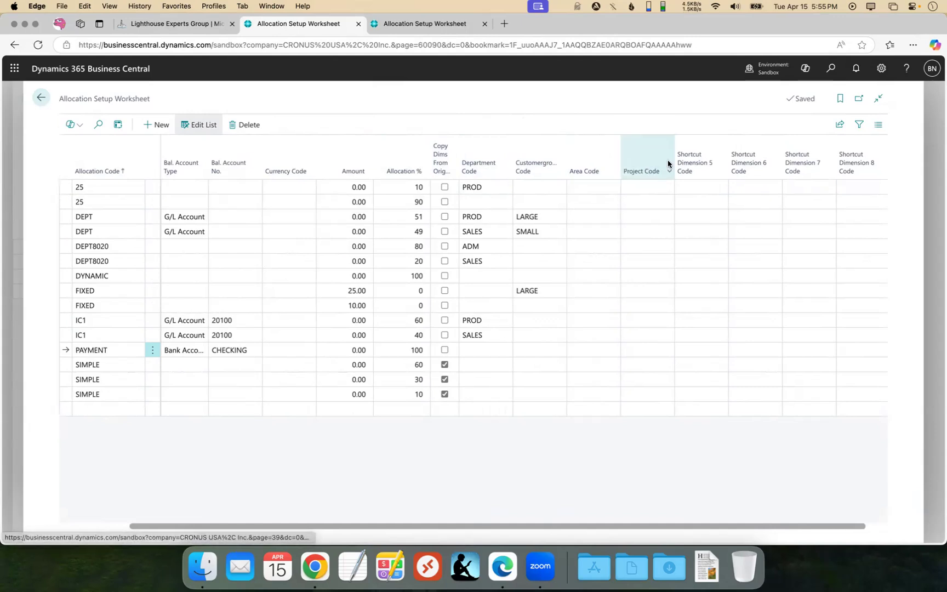
mouse_move(692, 140)
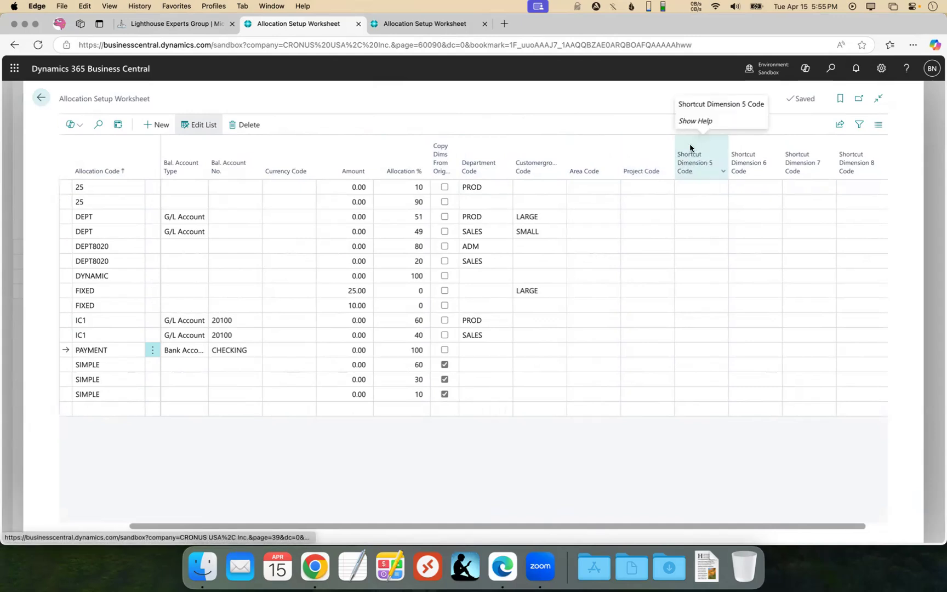
mouse_move(753, 158)
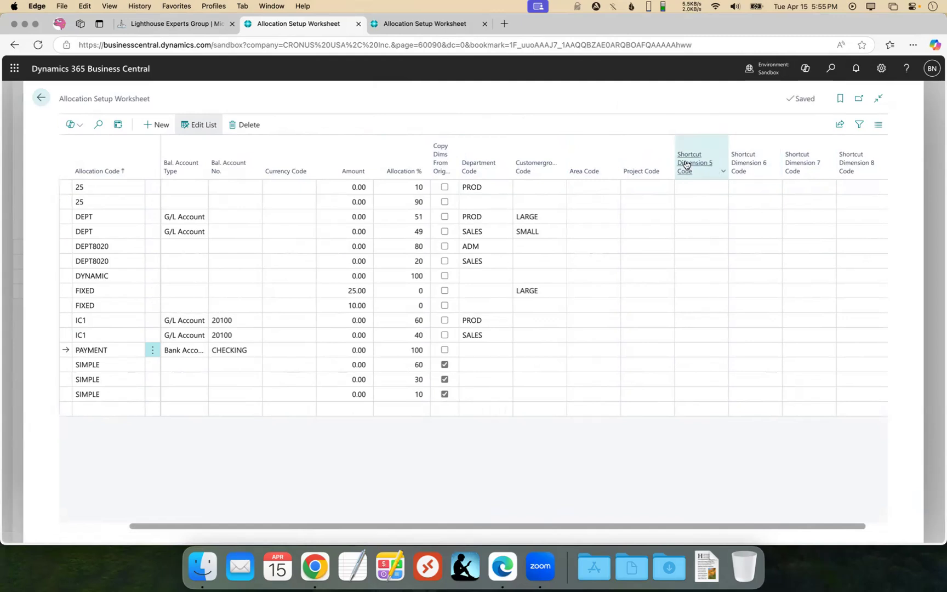
mouse_move(684, 165)
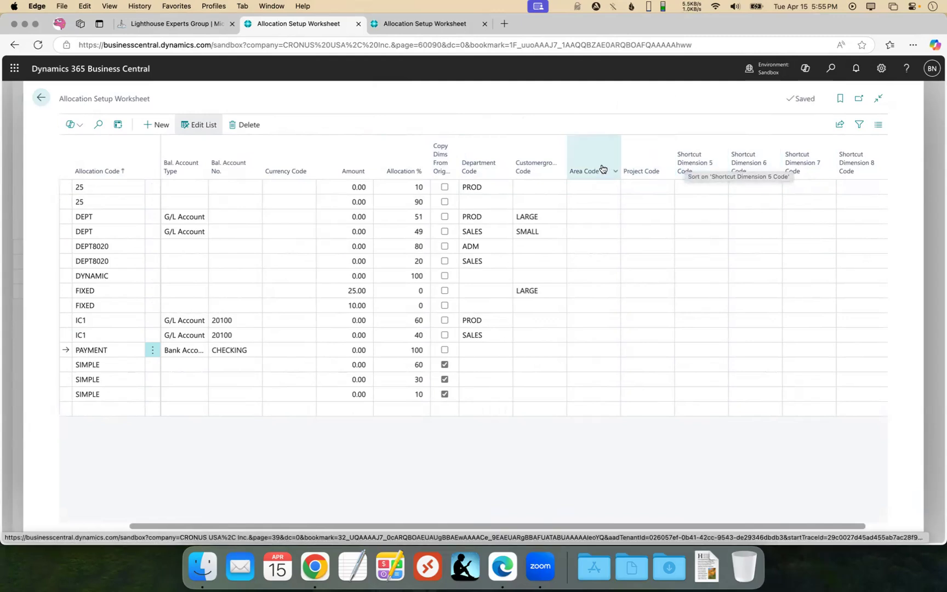
mouse_move(592, 154)
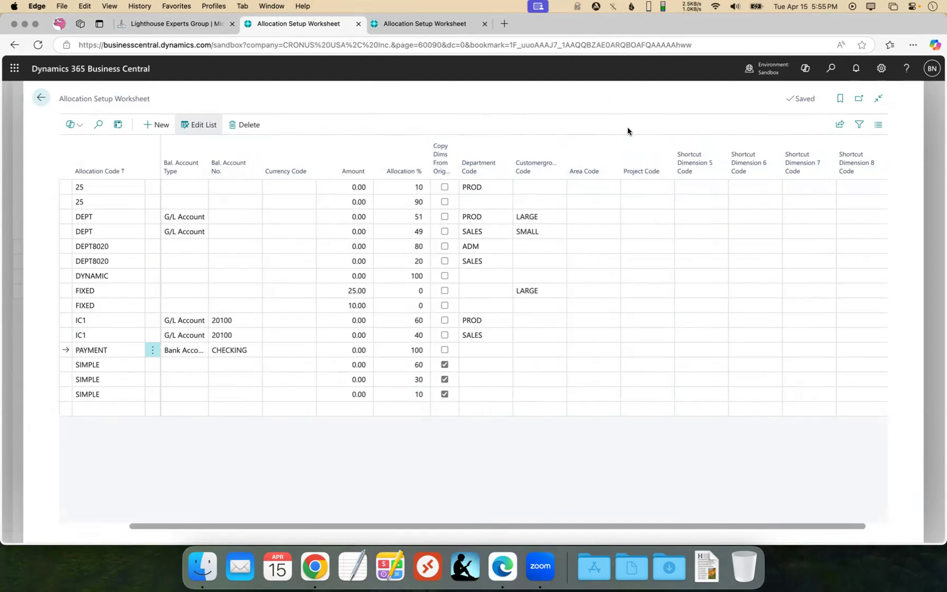
Check the worksheet's Excel sharing options and view the intercompany fields in the Sandbox2 allocation worksheet for comparison.
click(841, 127)
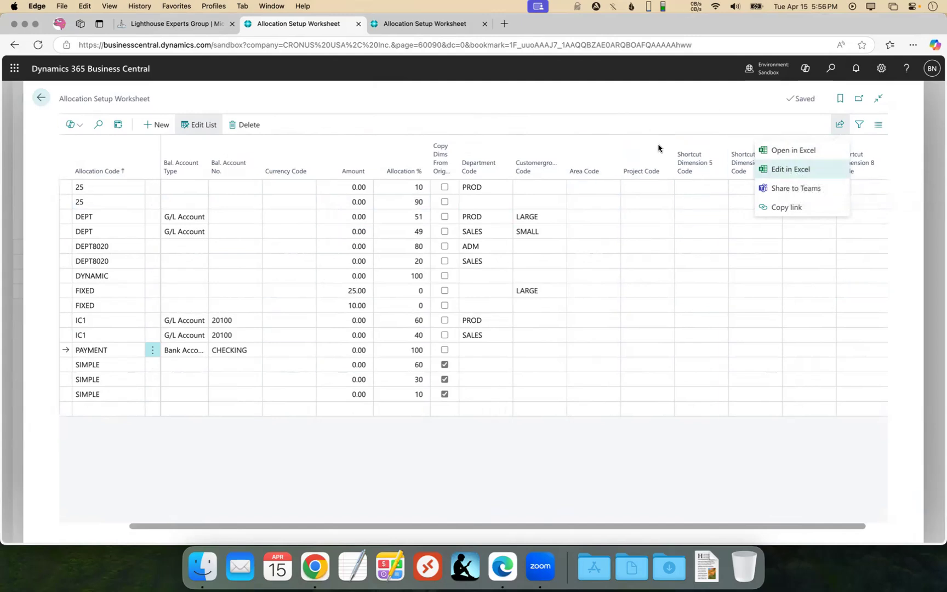
click(636, 116)
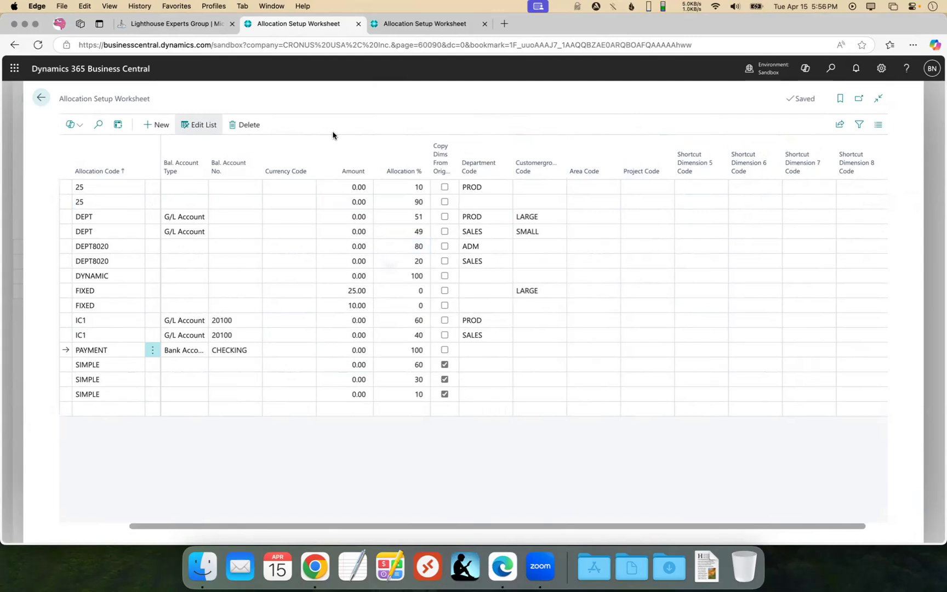
click(397, 26)
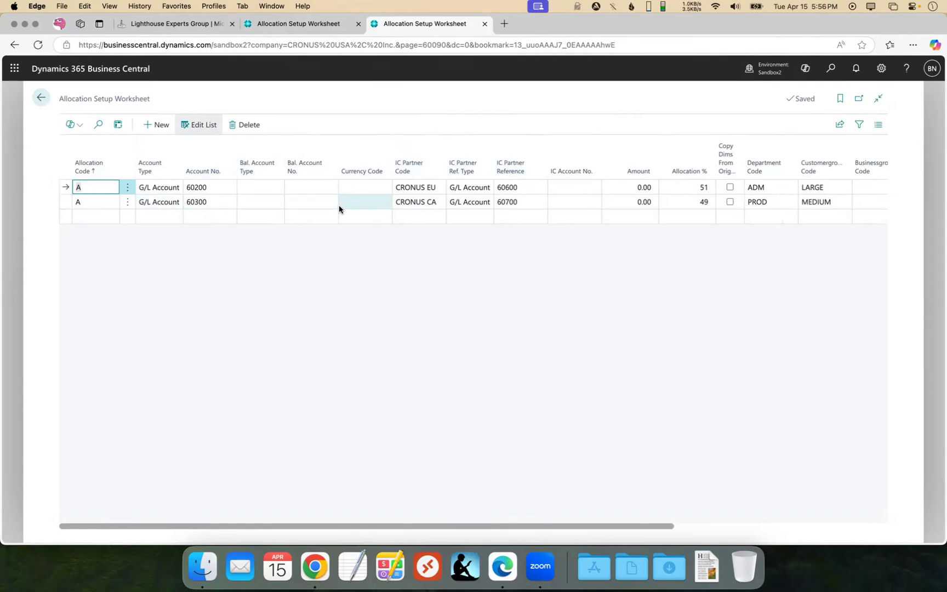
click(308, 23)
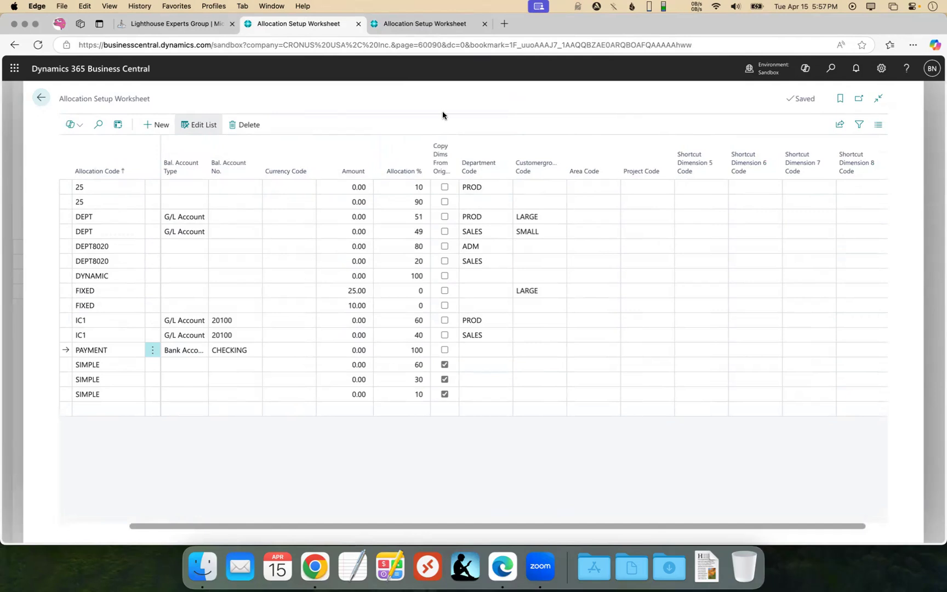
Return to the DEFAULT batch in General Journals and bring the Allocation Code column into view.
click(41, 99)
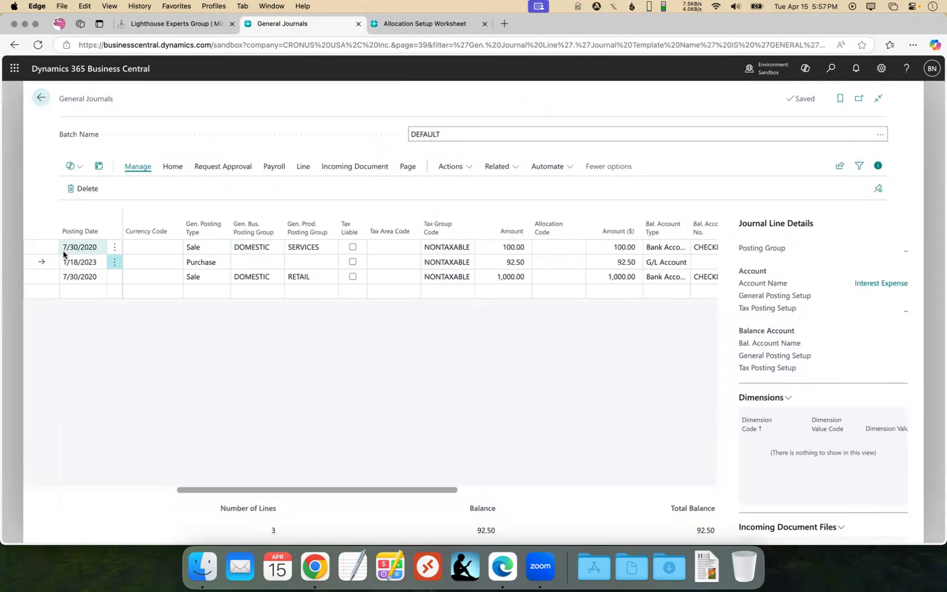
scroll(278, 253, left, 10)
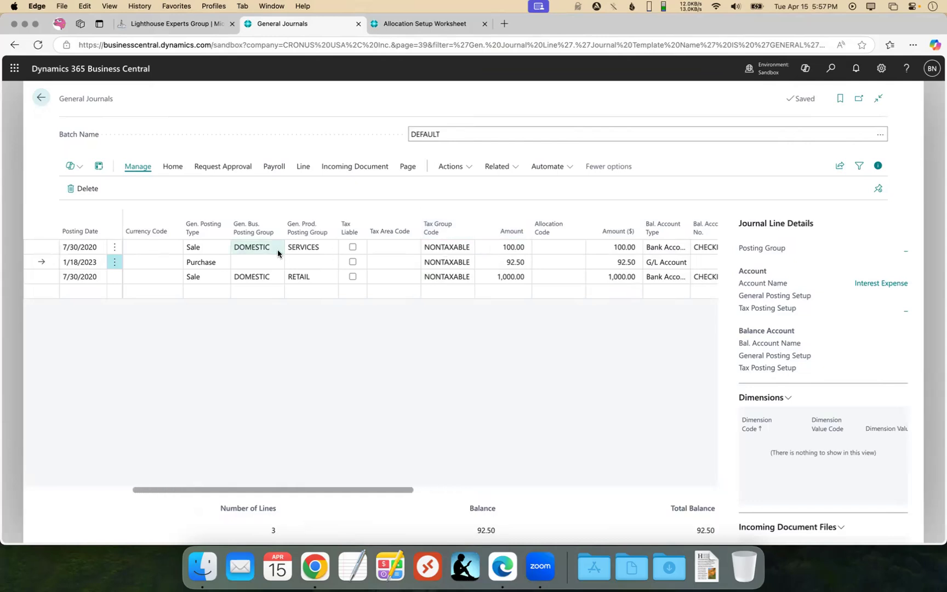
scroll(278, 253, right, 10)
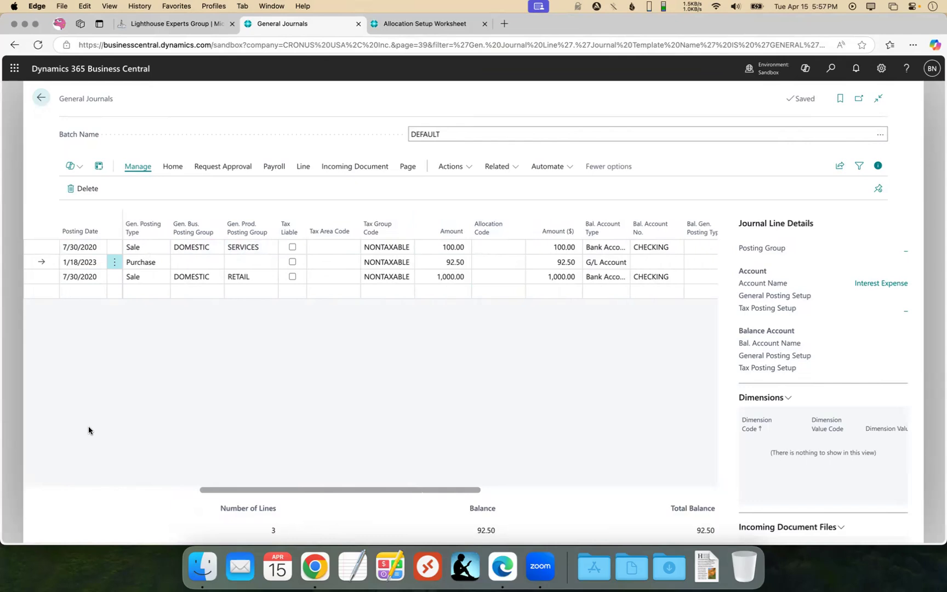
View the allocation codes available for the 1/18/2023 Purchase journal line without choosing one.
click(43, 277)
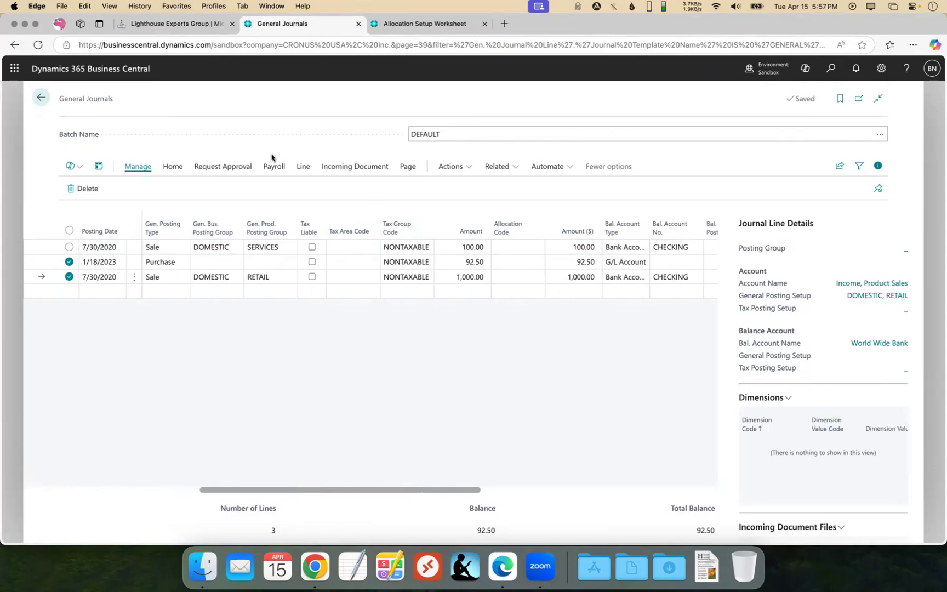
click(68, 278)
click(488, 262)
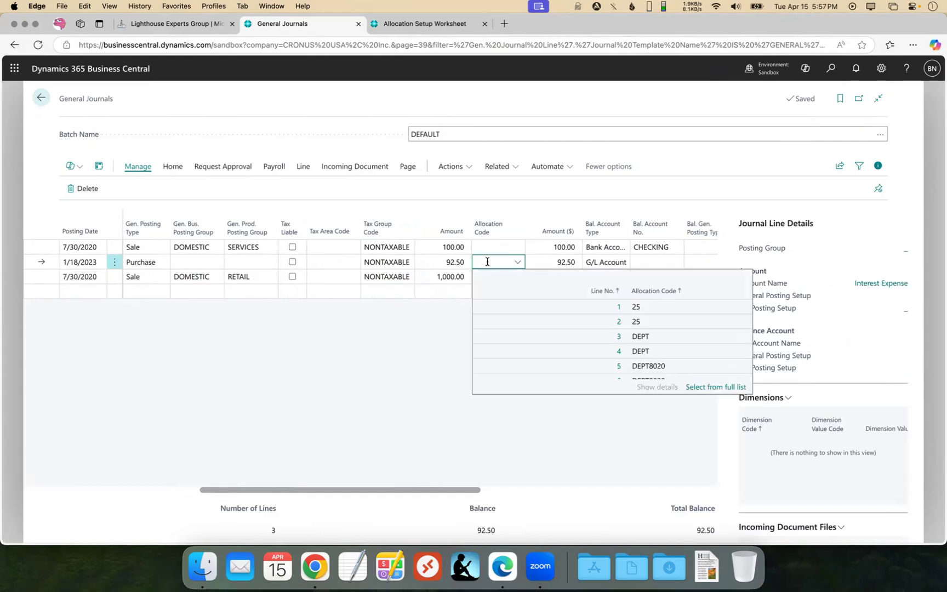
click(547, 213)
click(543, 211)
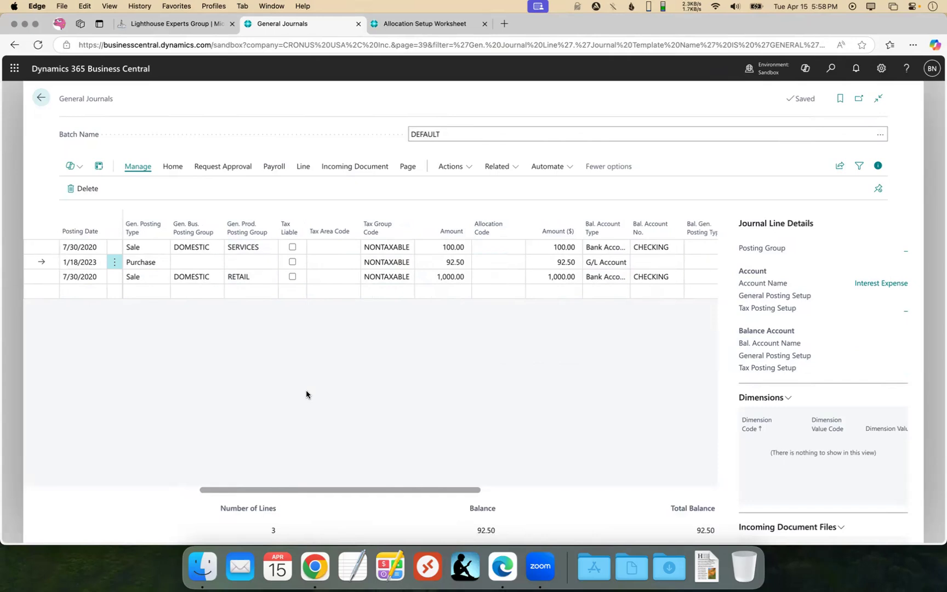
Assign allocation code DEPT8020 to the 1/18/2023 Purchase journal line.
click(495, 262)
click(517, 262)
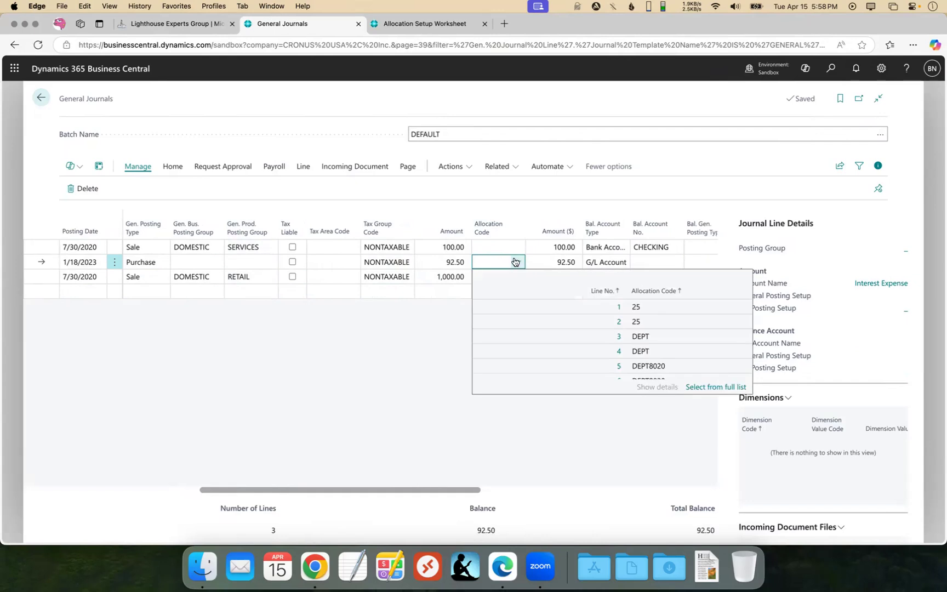
click(645, 365)
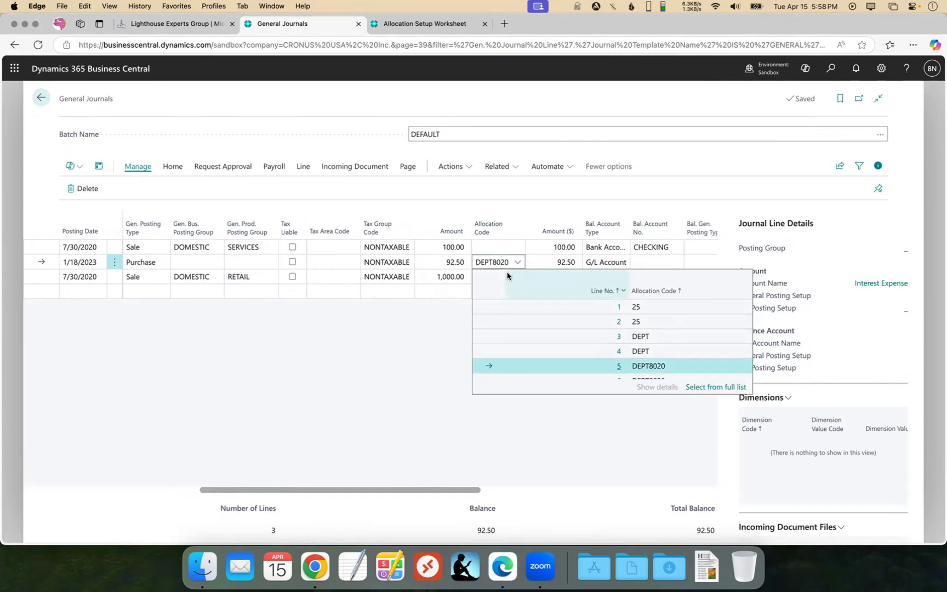
Assign allocation code 25 to the 7/30/2020 Sale journal line with the SERVICES posting group.
click(499, 247)
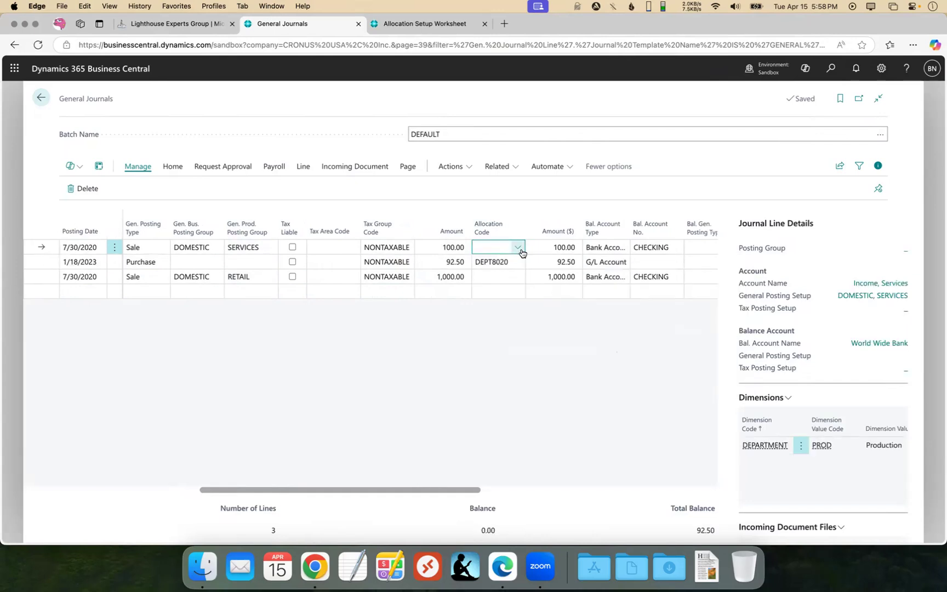
click(519, 248)
click(636, 294)
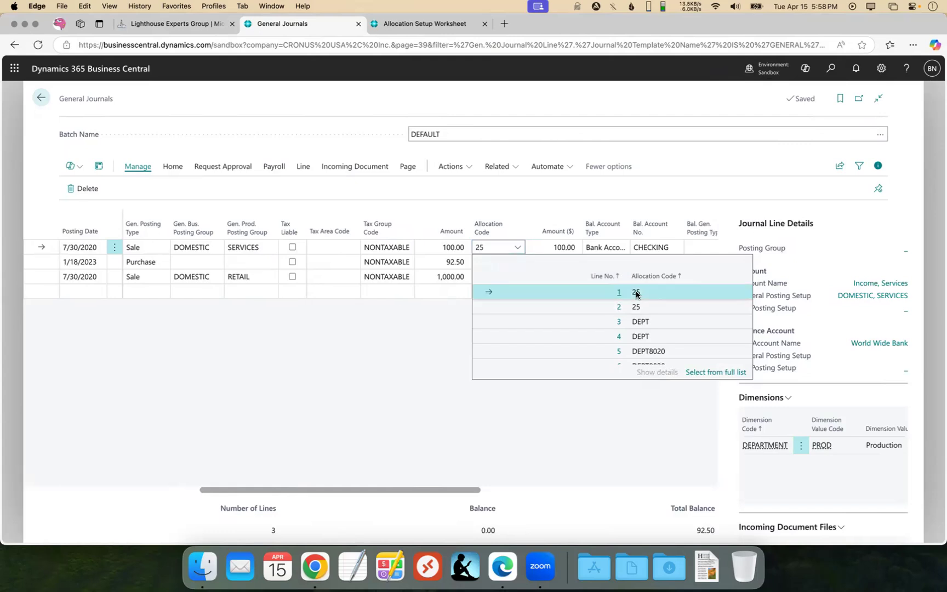
click(519, 248)
Assign allocation code SIMPLE to the 7/30/2020 Sale journal line with the RETAIL posting group.
click(496, 277)
scroll(609, 340, down, 3)
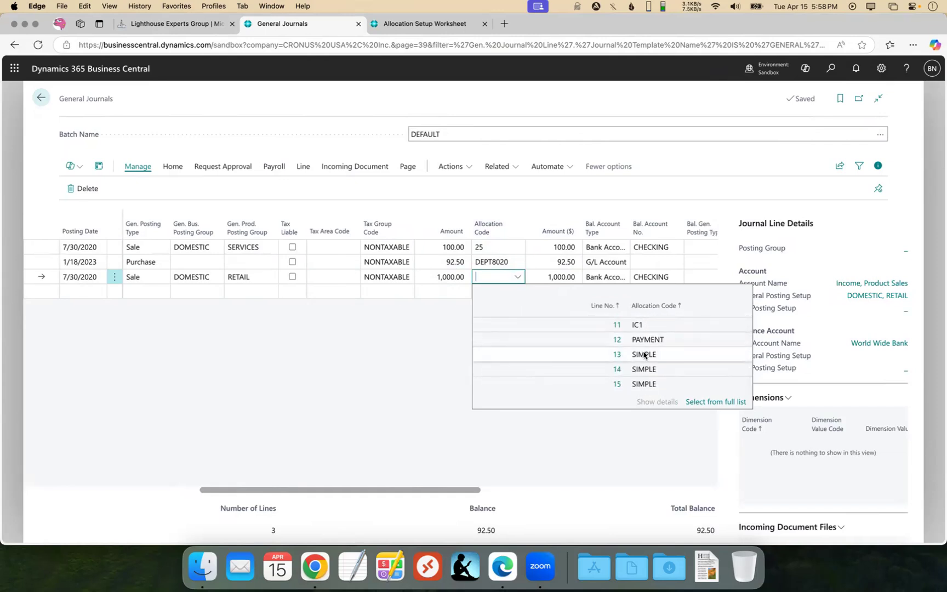
click(644, 355)
click(484, 202)
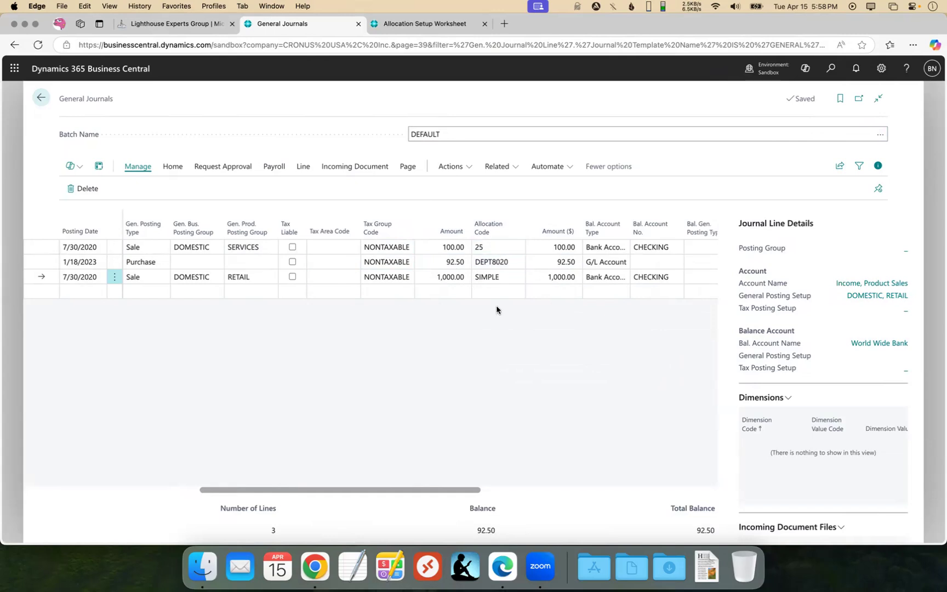
Allocate the journal lines with both Keep Original Lines and Flip Sign turned on.
click(304, 167)
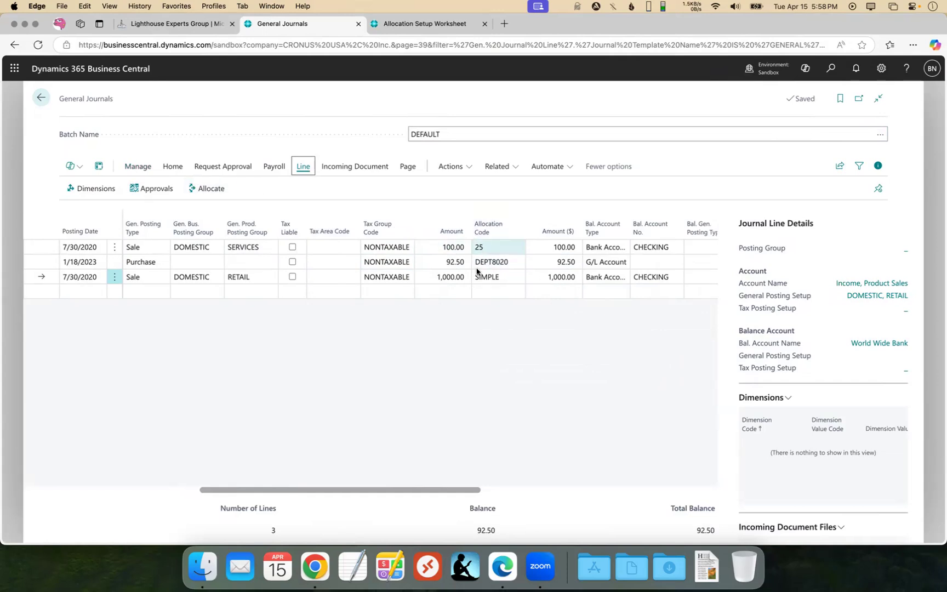
click(208, 189)
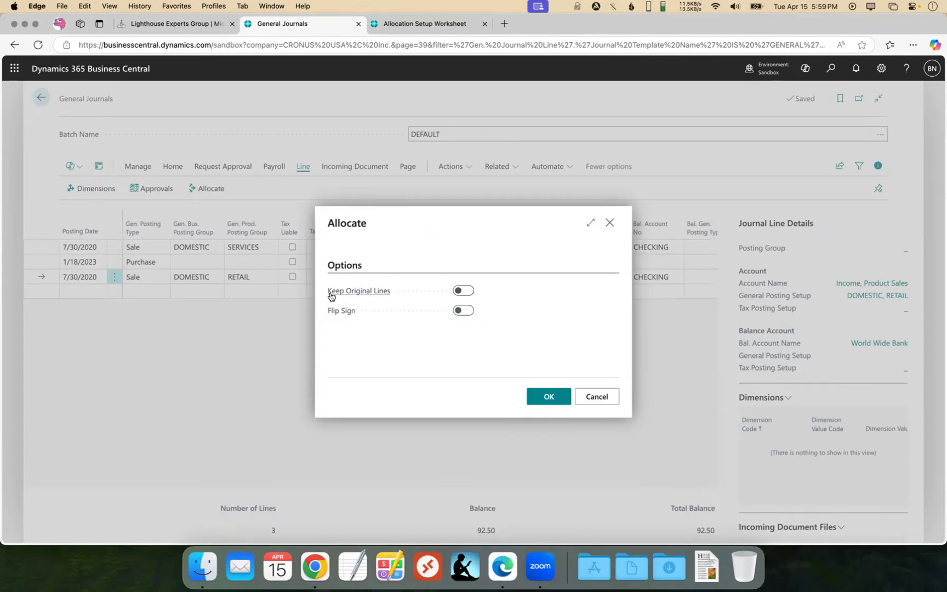
mouse_move(370, 293)
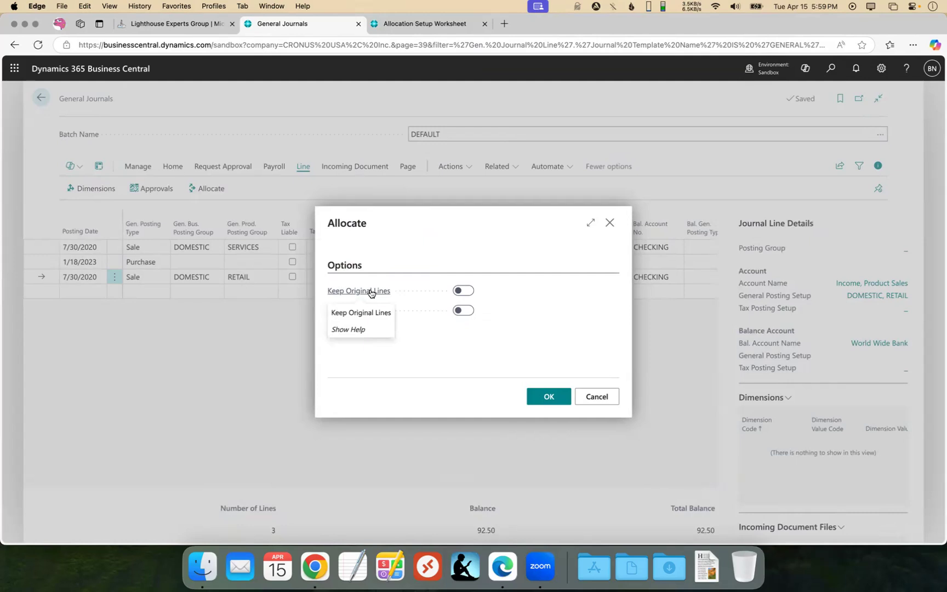
click(460, 292)
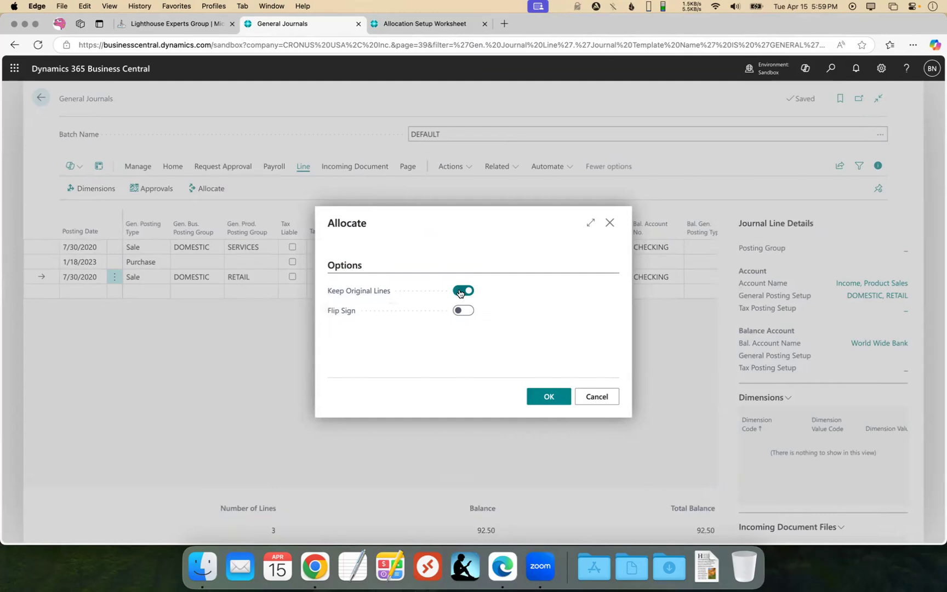
mouse_move(340, 315)
click(466, 311)
click(551, 400)
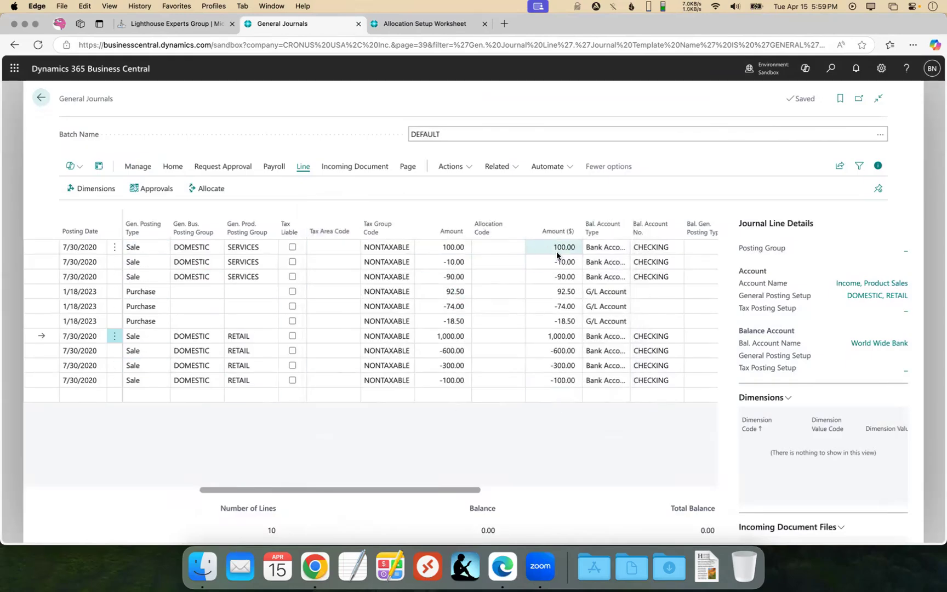
Review the account numbers and department codes of the allocated lines, selecting the two split lines of the 1/18/2023 Purchase entry.
click(45, 245)
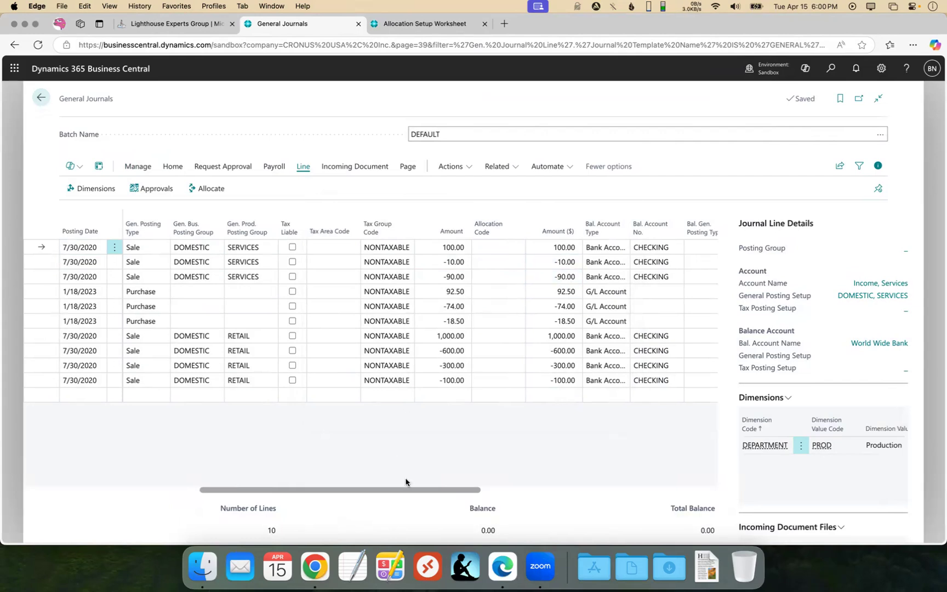
drag(412, 490, 243, 490)
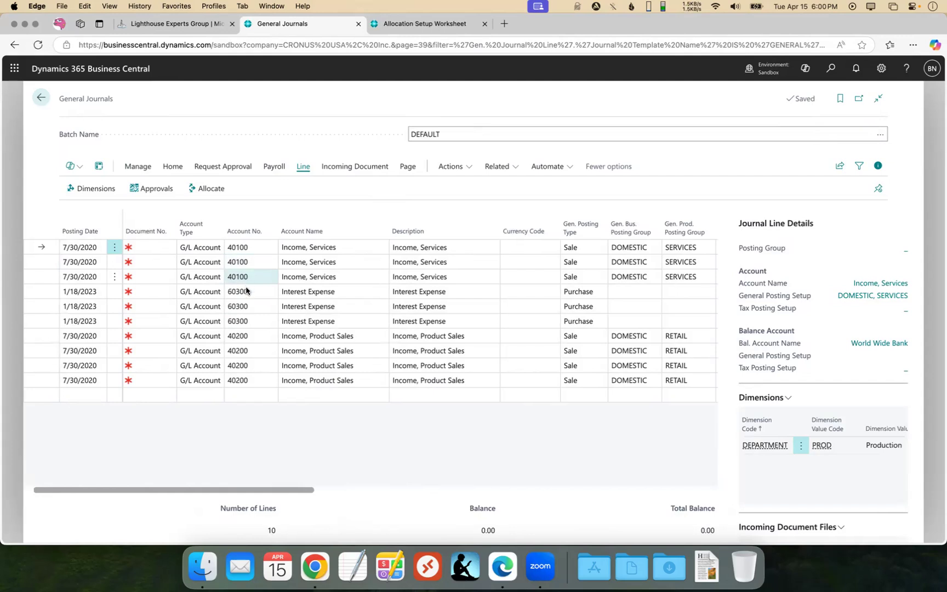
drag(290, 488, 689, 501)
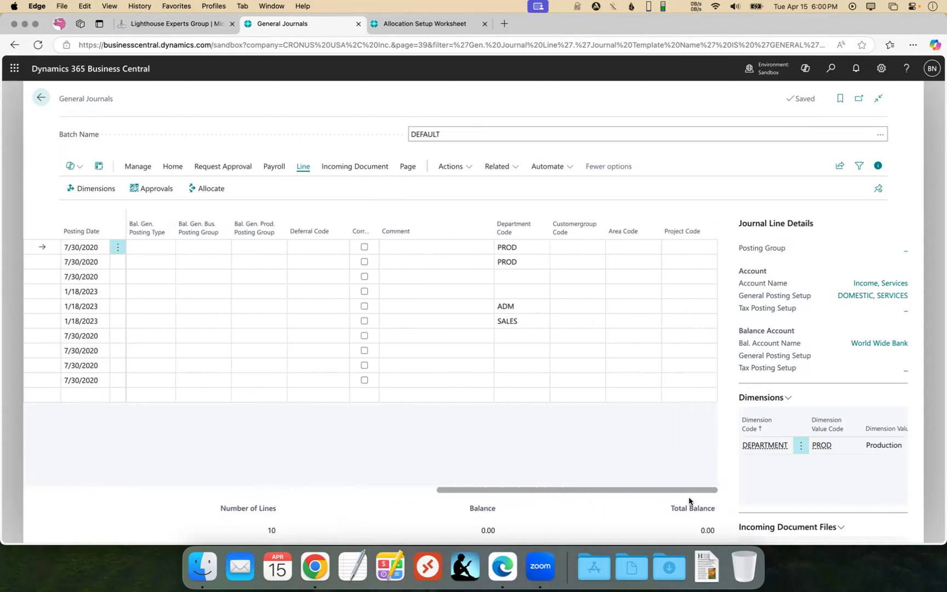
click(510, 311)
key(shift+Down)
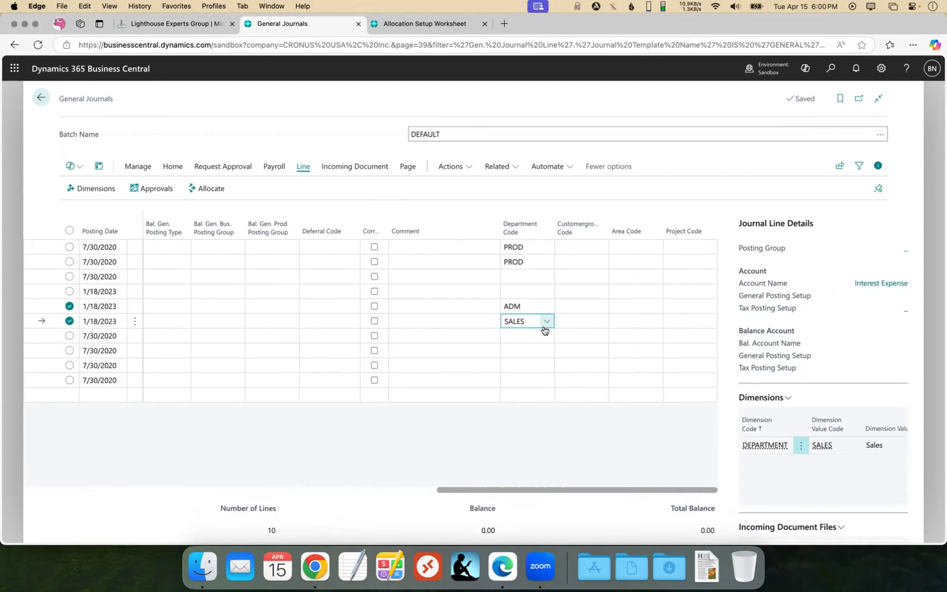
Select the original 100.00, 92.50 and 1,000.00 lines and compare their amounts and department codes with the allocated lines.
drag(558, 493, 345, 491)
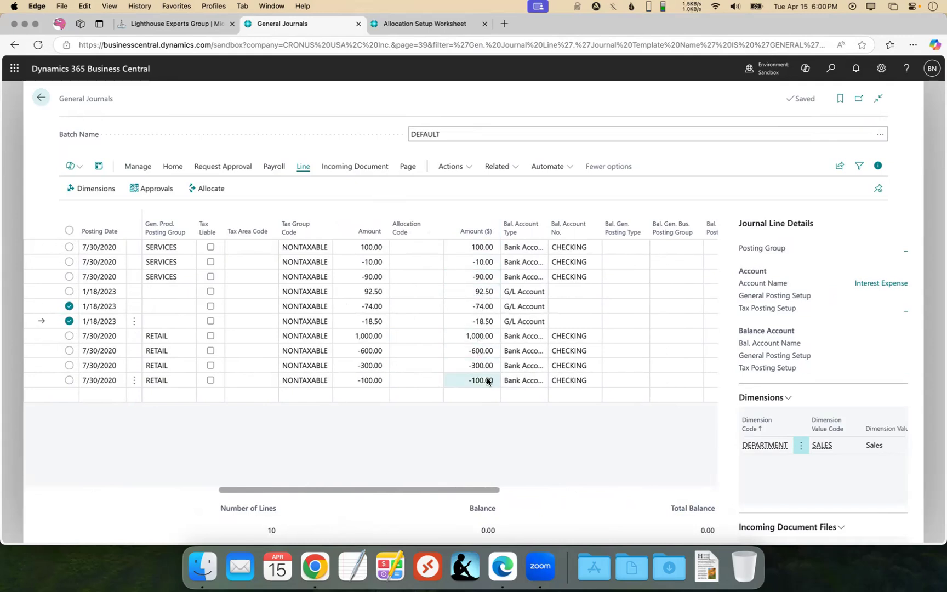
click(456, 251)
ctrl+click(193, 293)
ctrl+click(196, 335)
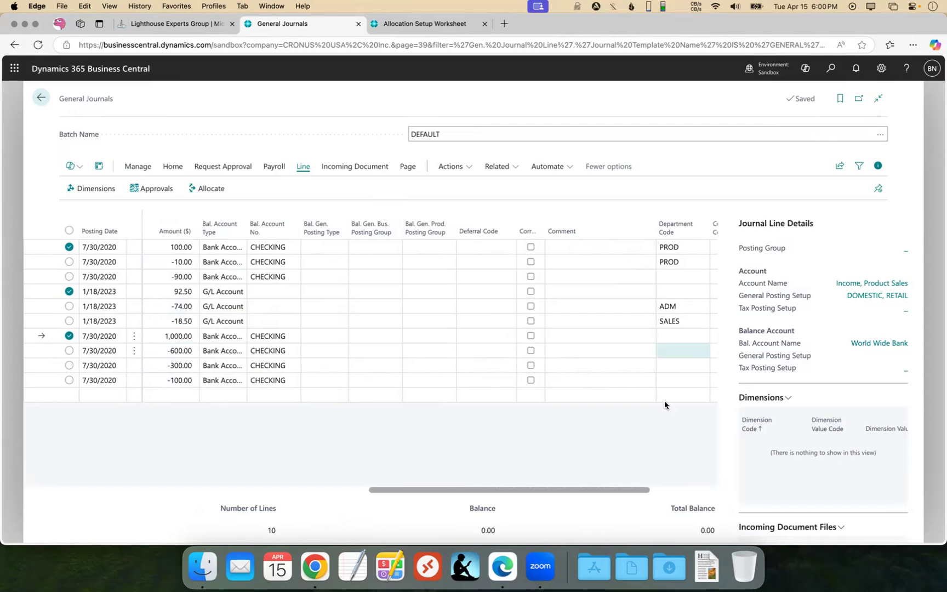
drag(434, 491, 224, 491)
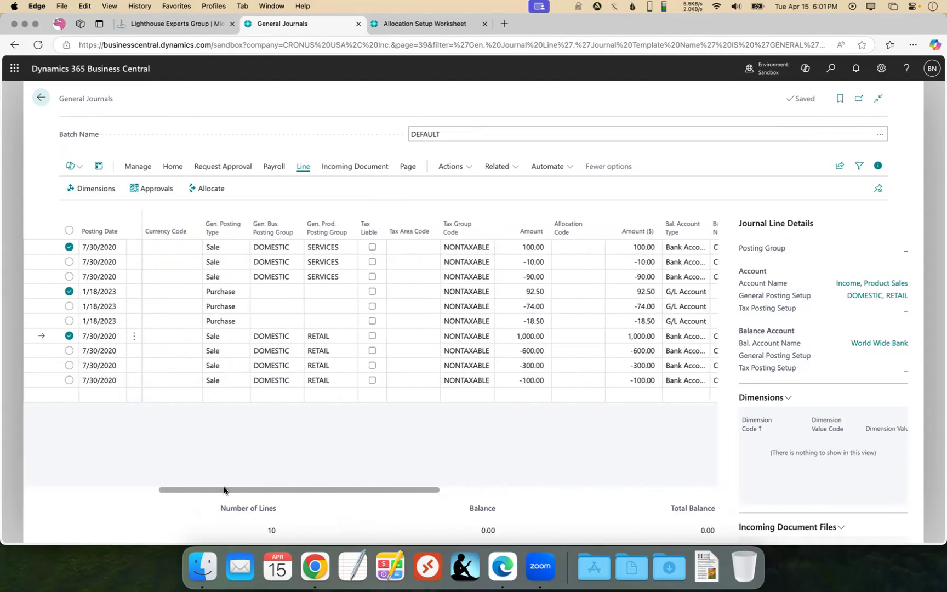